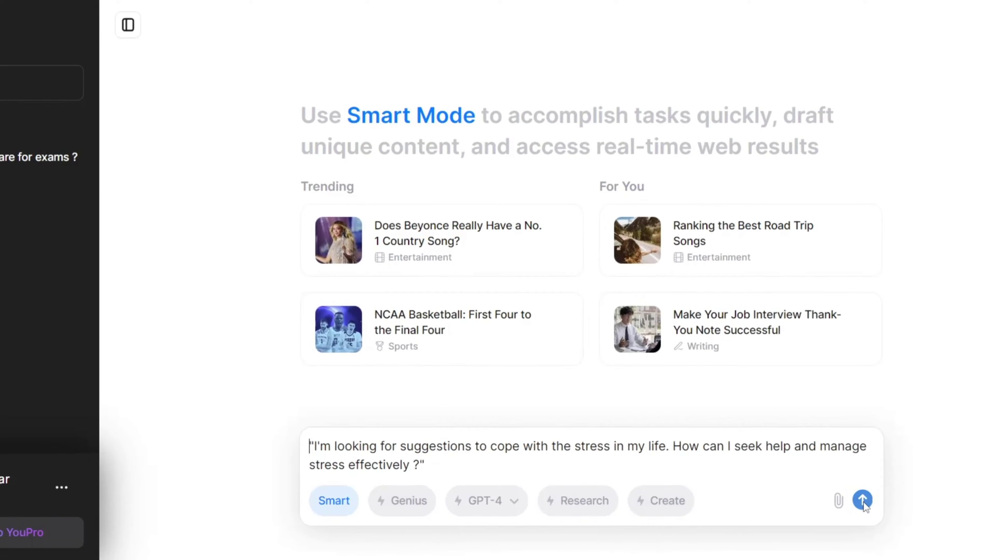
Step: Send the stress-management question, then submit the vast-knowledge-base prompt about historic inventions
left_click(863, 500)
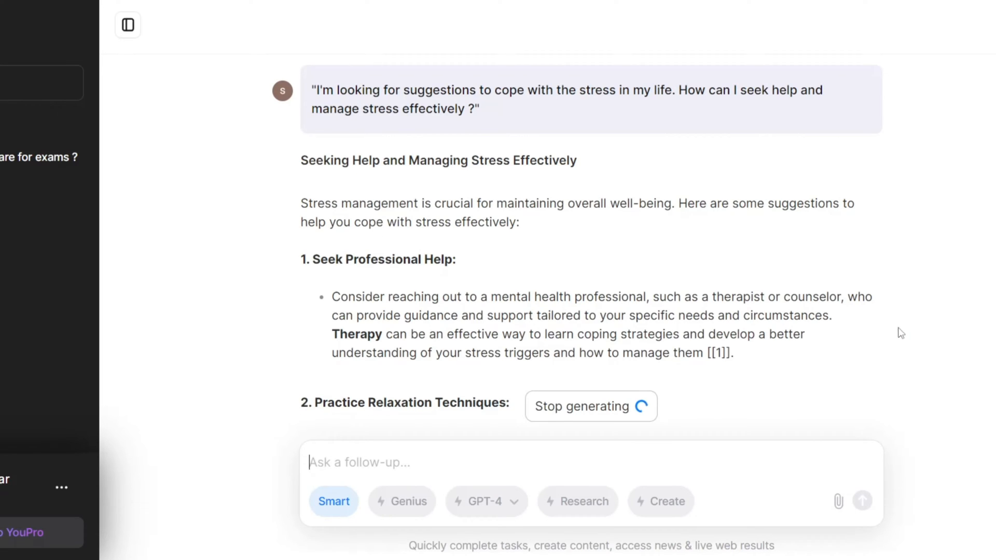
scroll(892, 338, "down", 2)
scroll(623, 311, "down", 2)
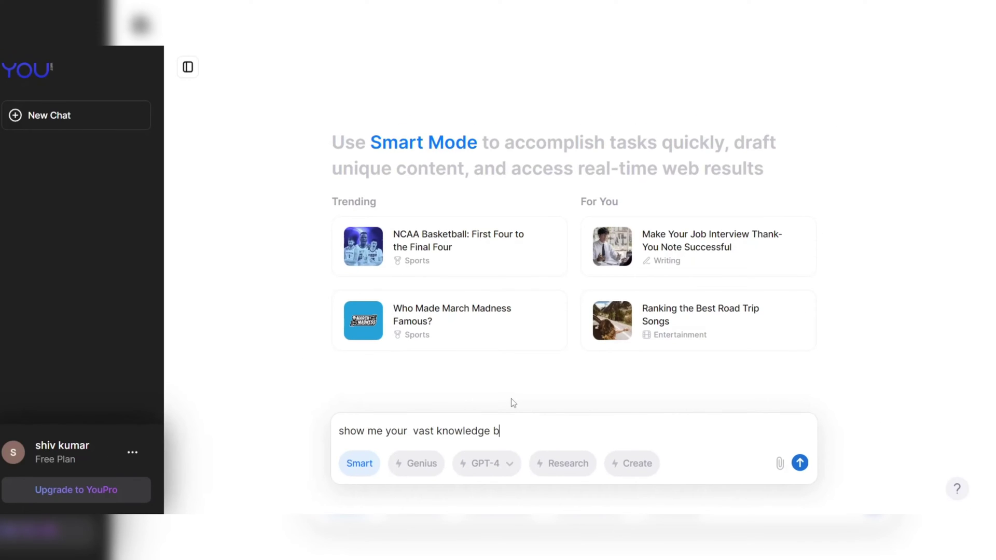
type("base")
left_click(799, 464)
left_click(799, 465)
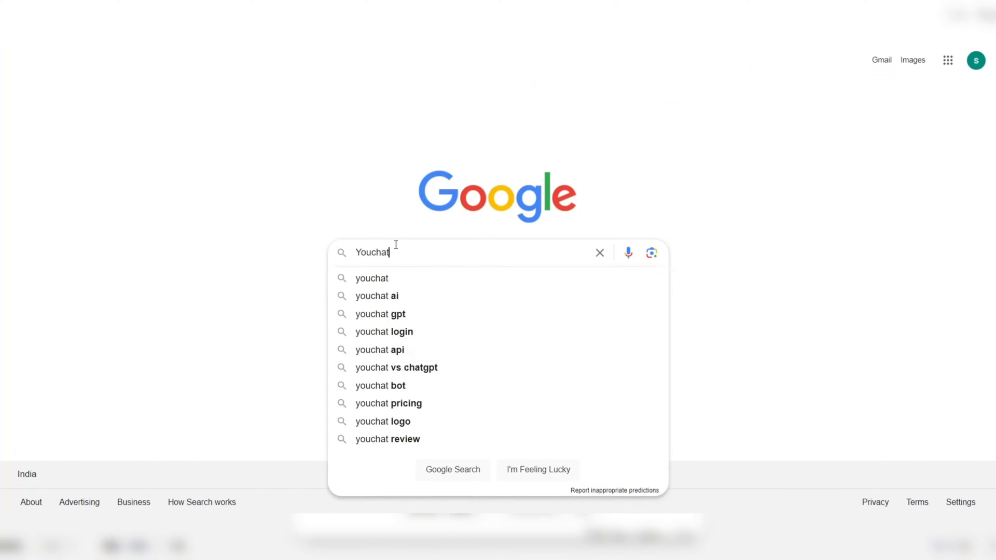
Step: Search Google for 'Youchat' and open the You.com personalized AI assistant result
key("Return")
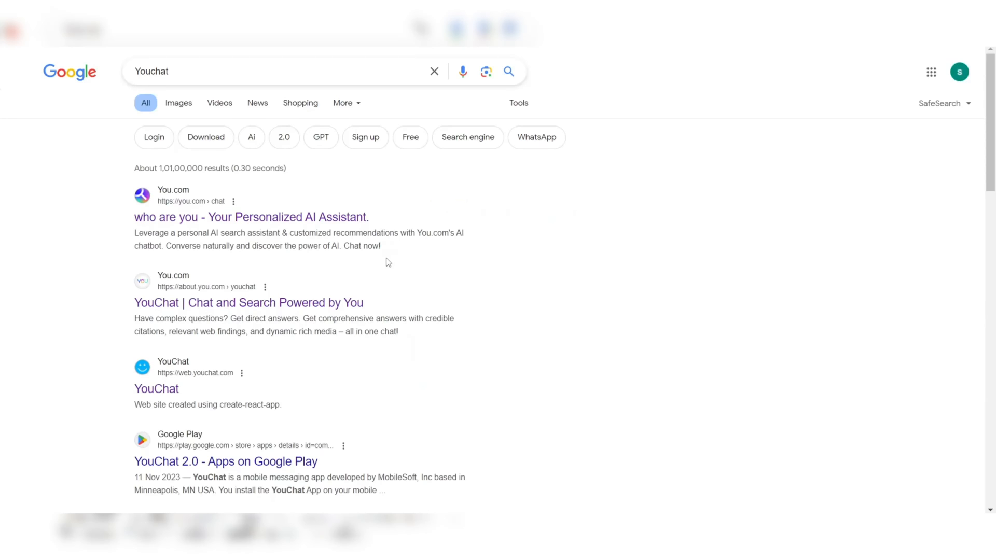
left_click(221, 220)
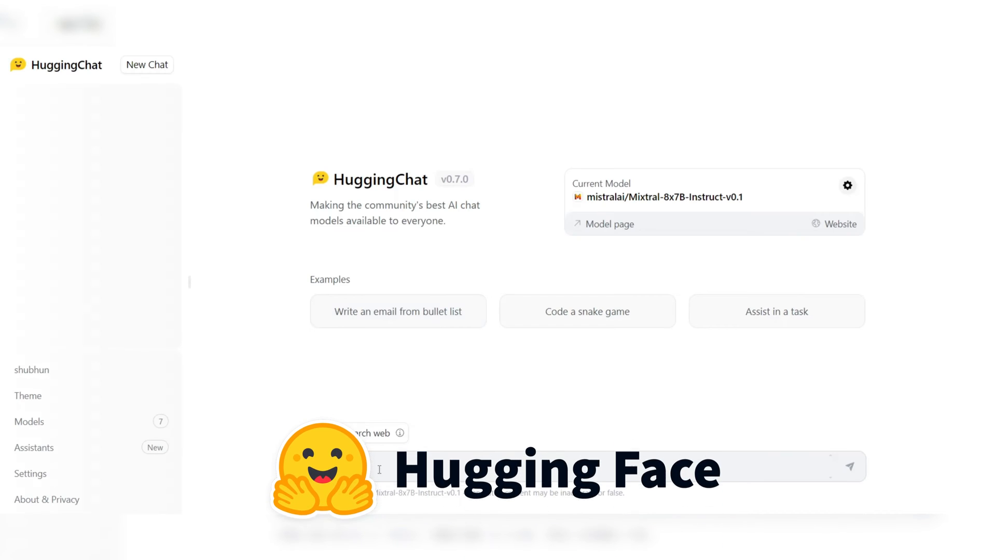
type("Hey")
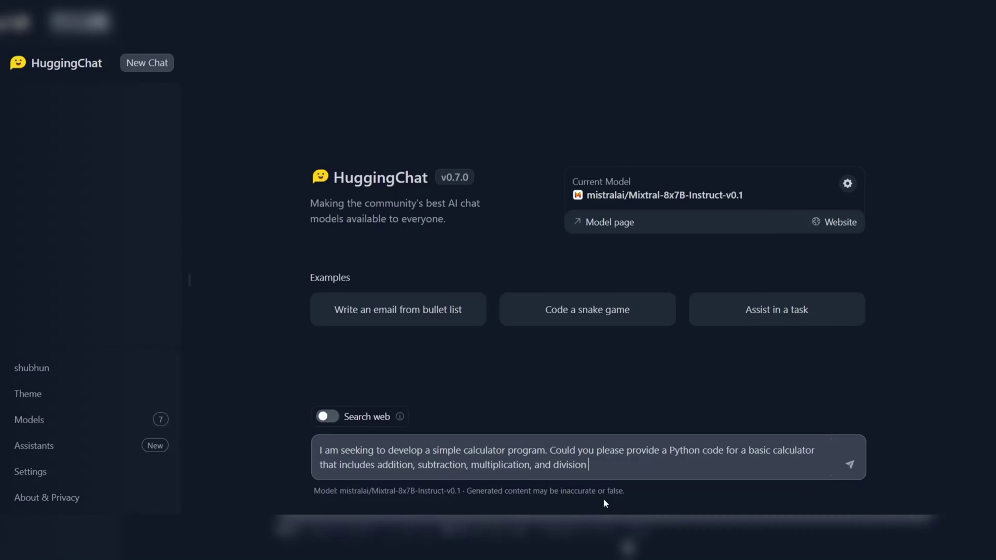
type("operations?")
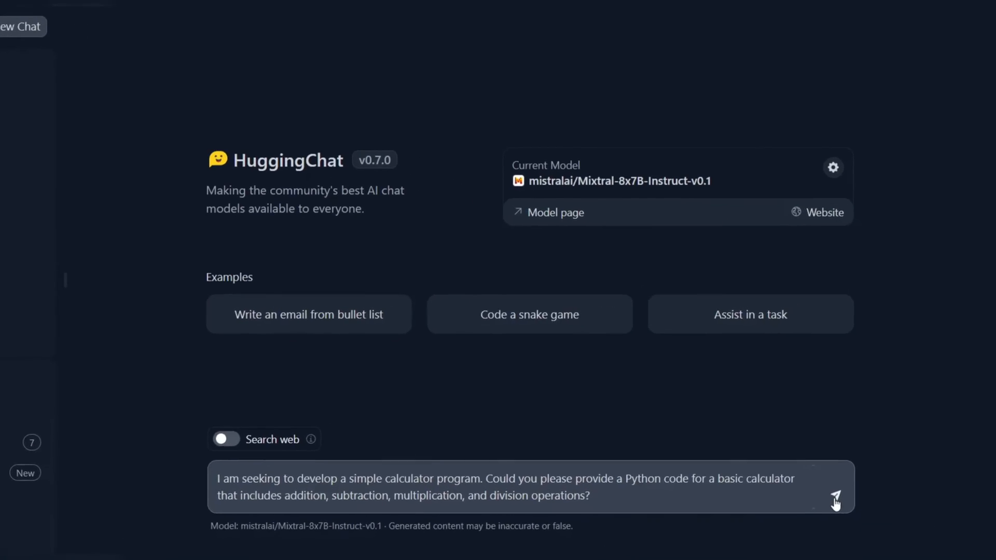
Step: Send the Python calculator code request, then reply 'Thank you so much'
left_click(833, 503)
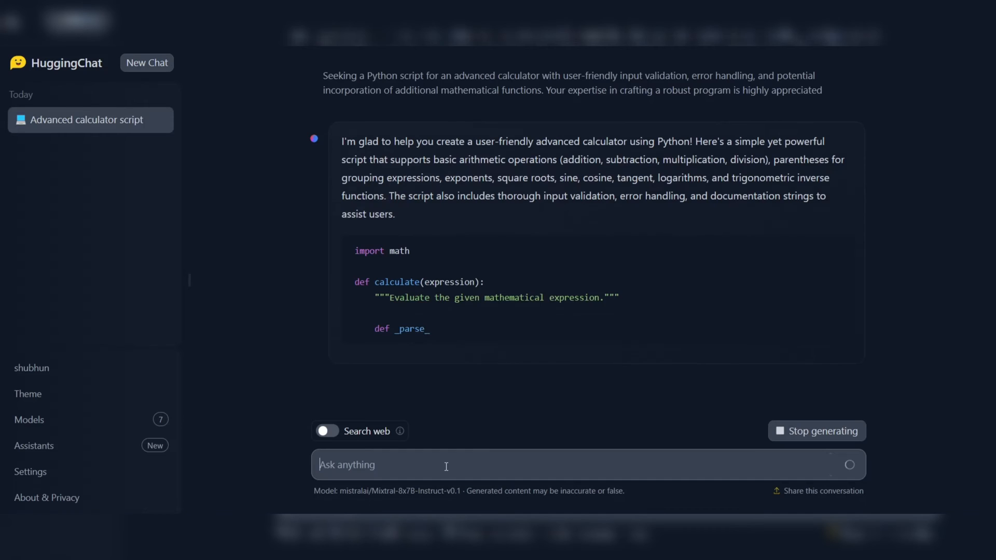
scroll(561, 339, "down", 5)
scroll(561, 338, "down", 3)
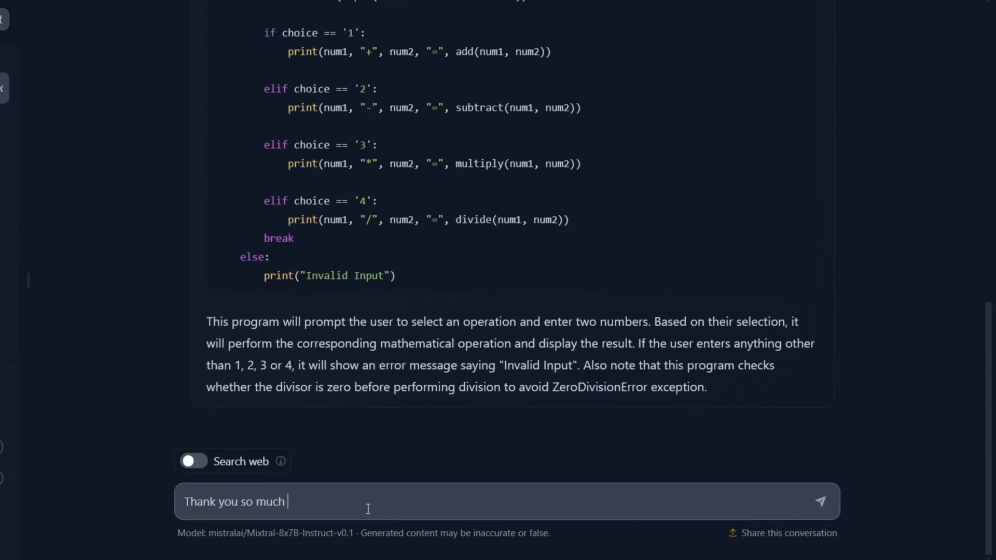
key("Return")
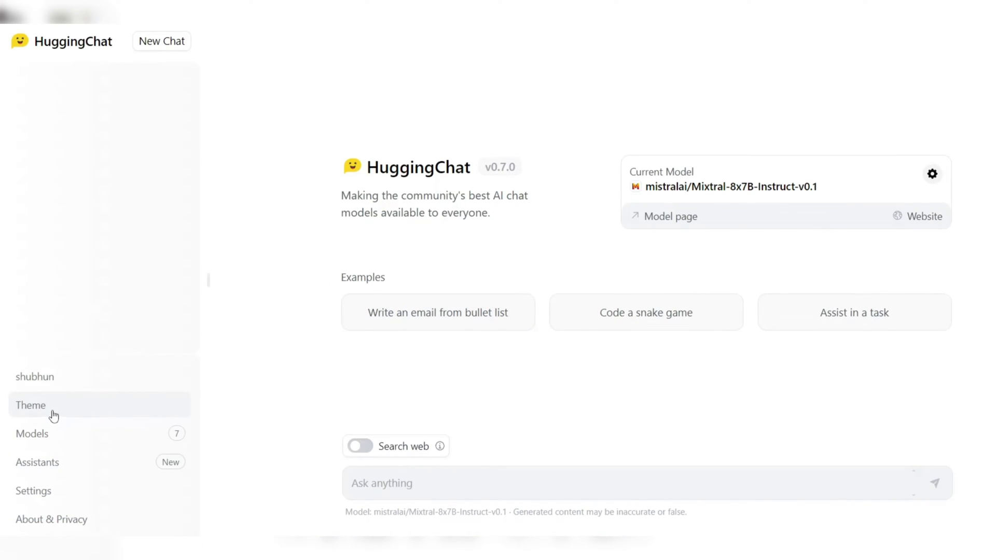
Step: Toggle dark and light theme, then view the Models list and community Assistants
left_click(52, 414)
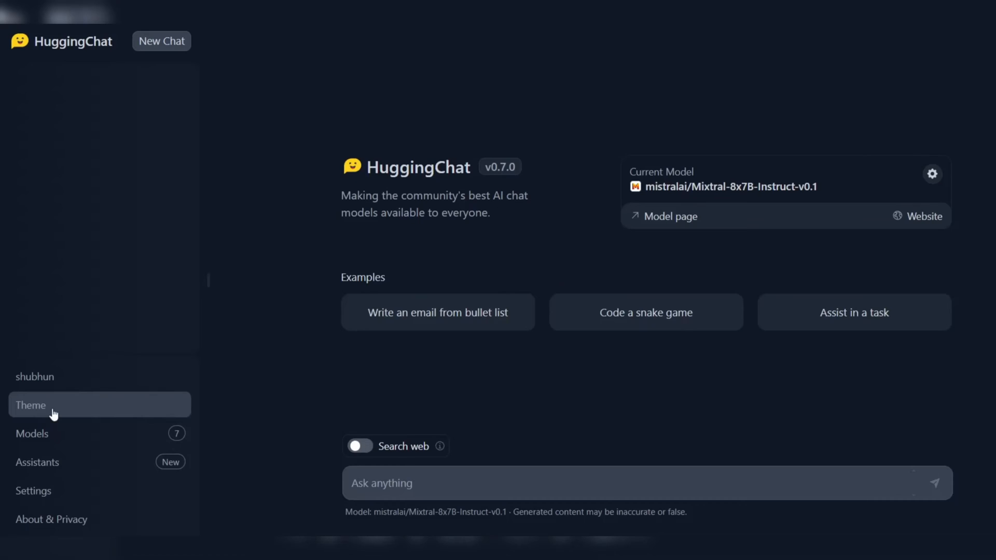
left_click(53, 415)
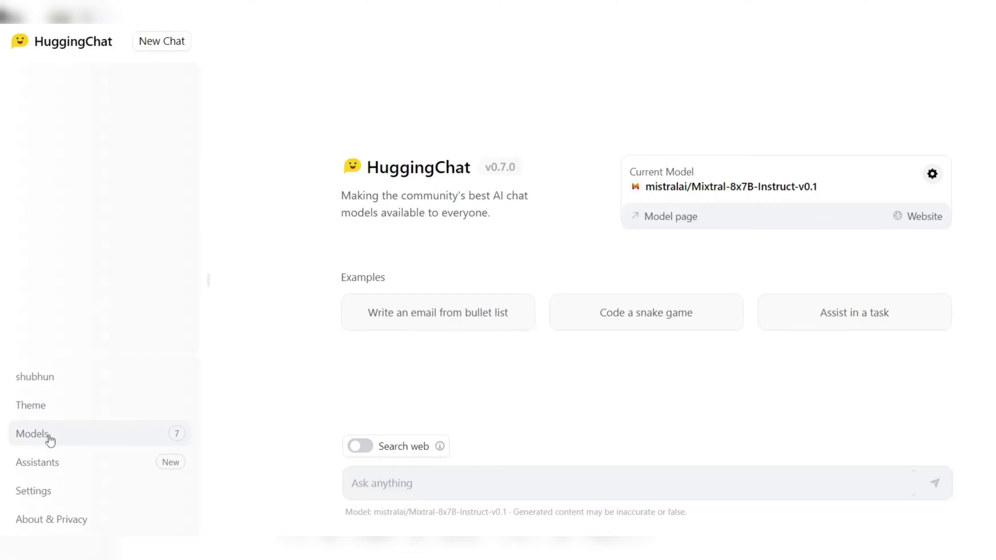
left_click(50, 438)
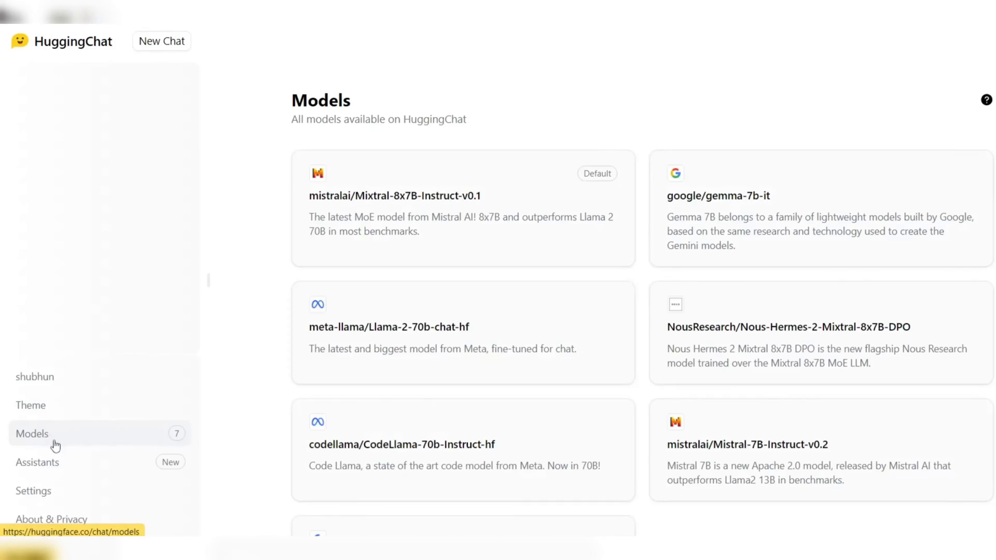
left_click(50, 467)
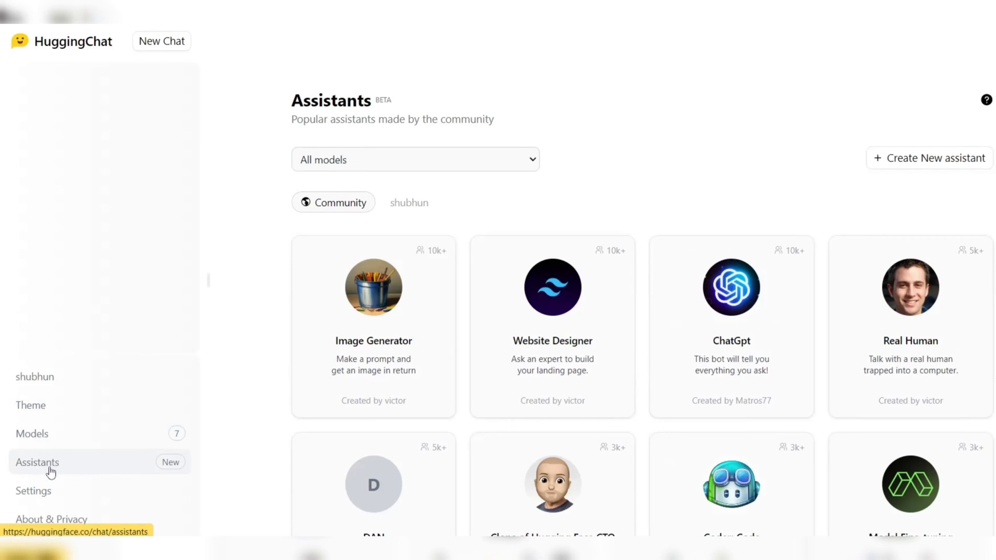
scroll(618, 459, "down", 2)
scroll(619, 460, "down", 2)
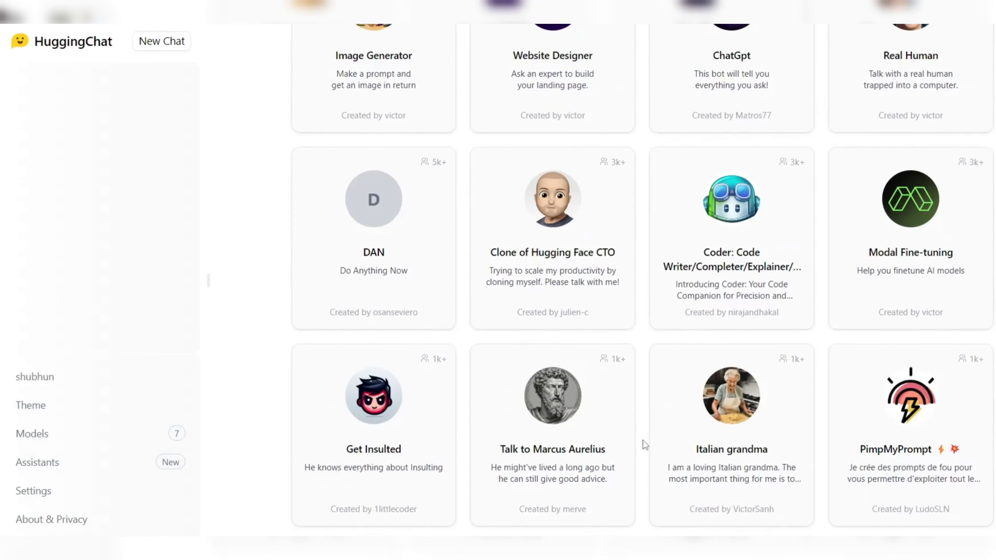
scroll(630, 452, "down", 2)
scroll(633, 448, "down", 2)
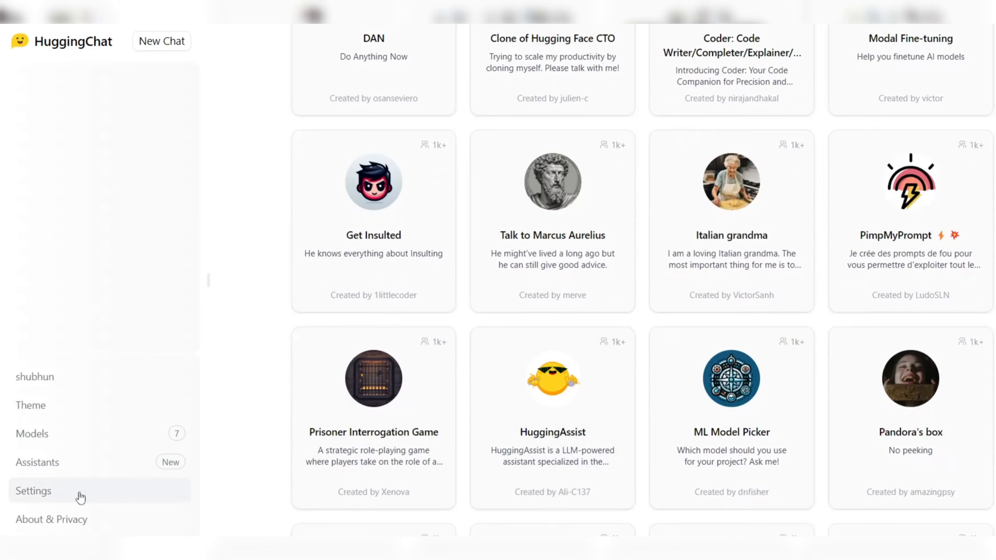
Step: Review the application Settings, close them, and read the About & Privacy page
left_click(66, 492)
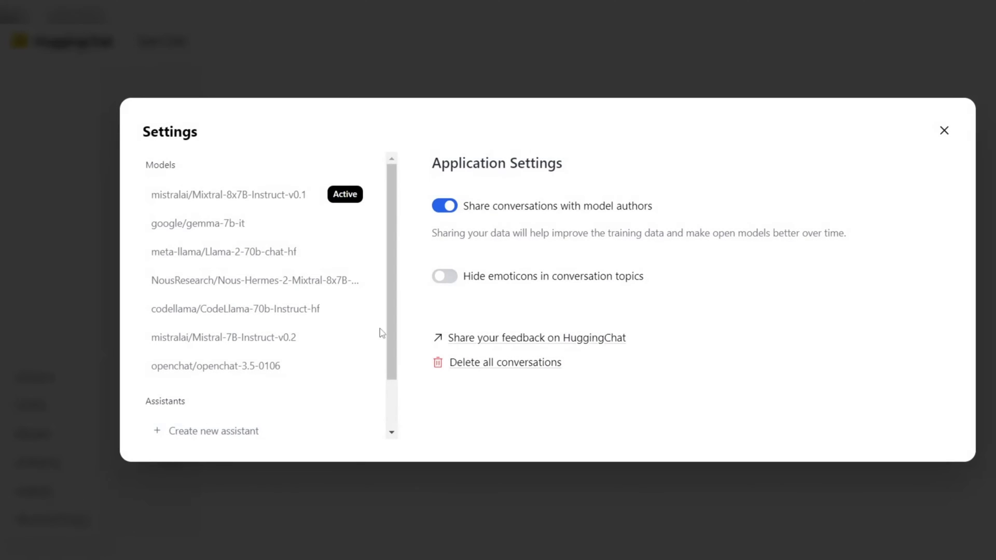
scroll(296, 327, "down", 3)
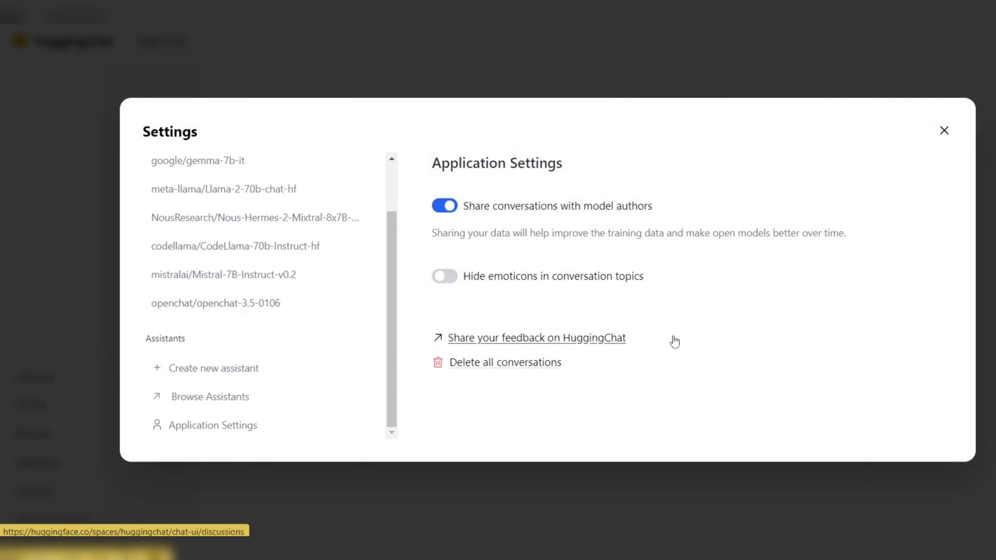
left_click(945, 131)
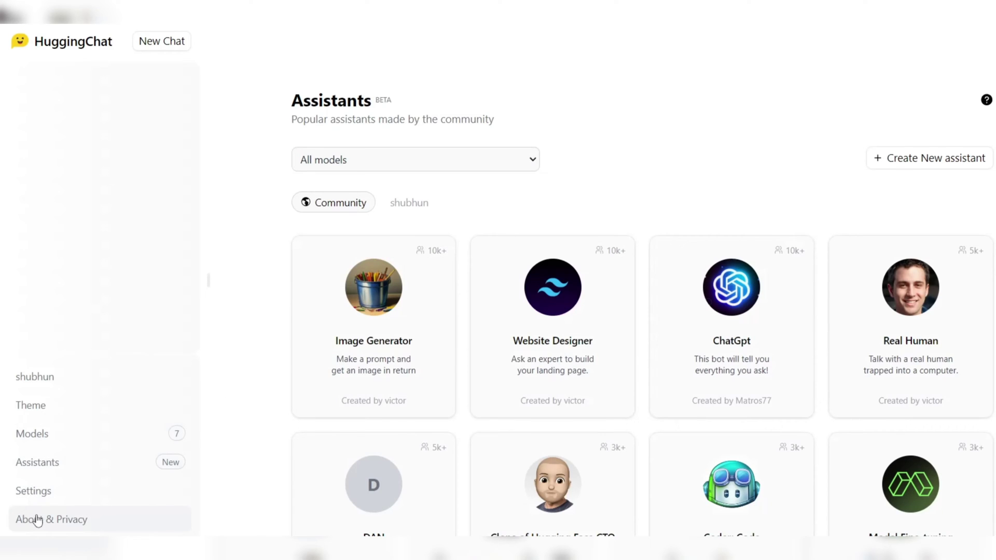
left_click(38, 519)
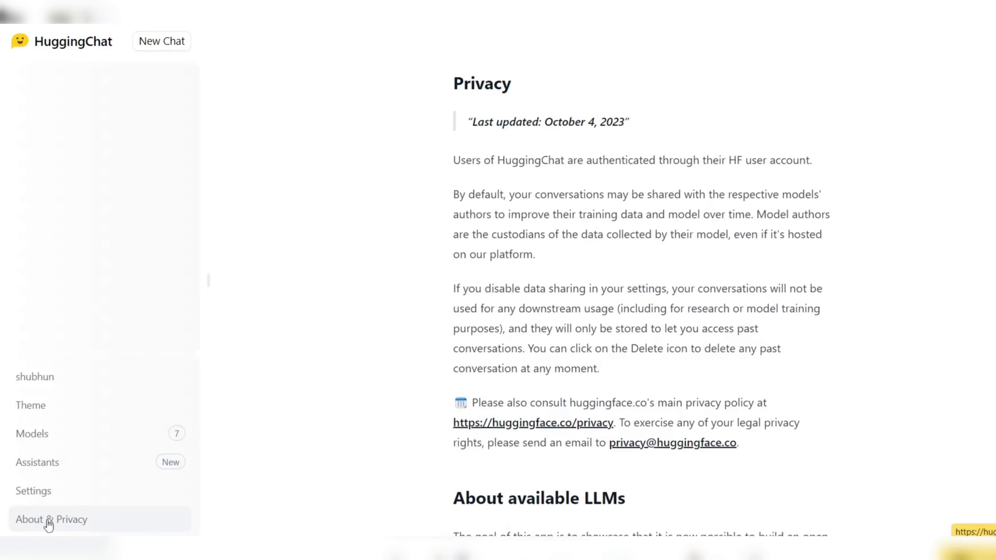
scroll(449, 341, "down", 5)
scroll(448, 341, "down", 3)
scroll(449, 342, "down", 2)
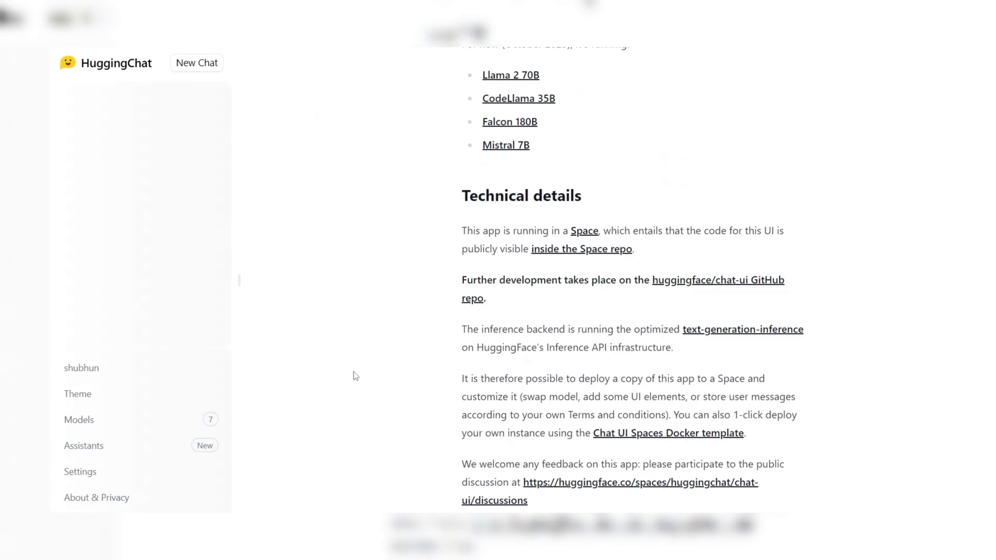
scroll(342, 382, "up", 5)
scroll(342, 381, "up", 5)
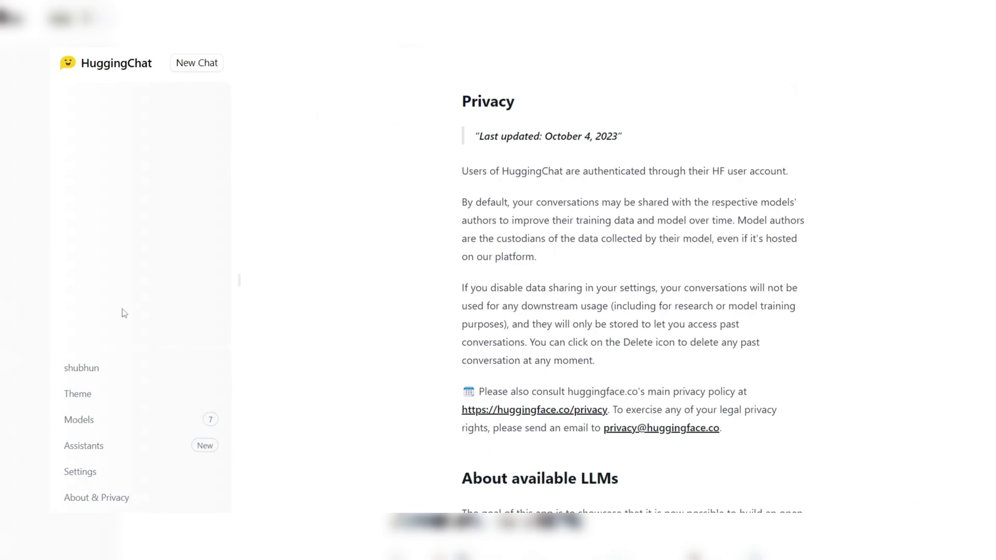
Step: In a fresh chat, paste and send the question about balancing adaptability
left_click(184, 65)
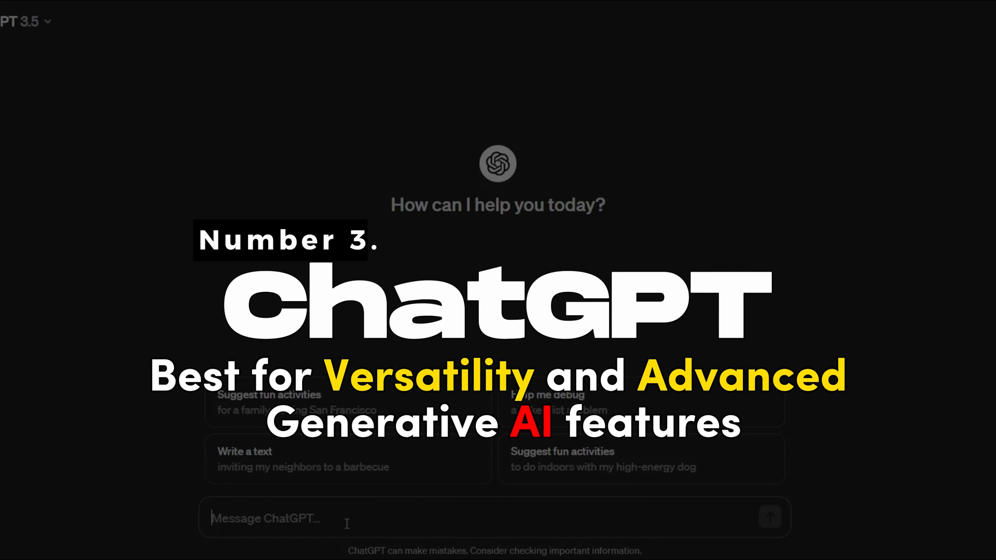
type("How do you balance adaptability and goal achievement in a dynamic work environment?")
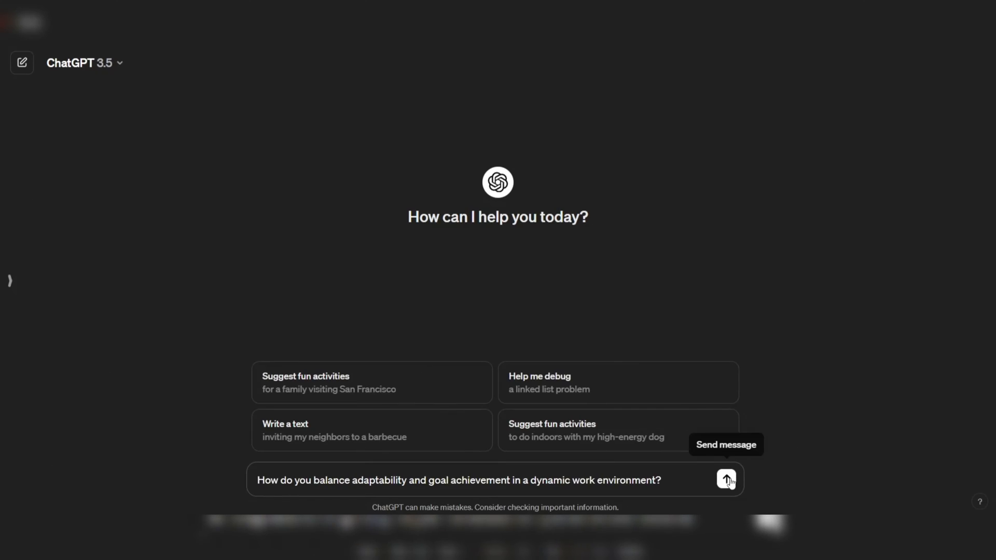
left_click(728, 481)
type("How do you prioritize tasks and manage time efficiently to meet project deadlines ?")
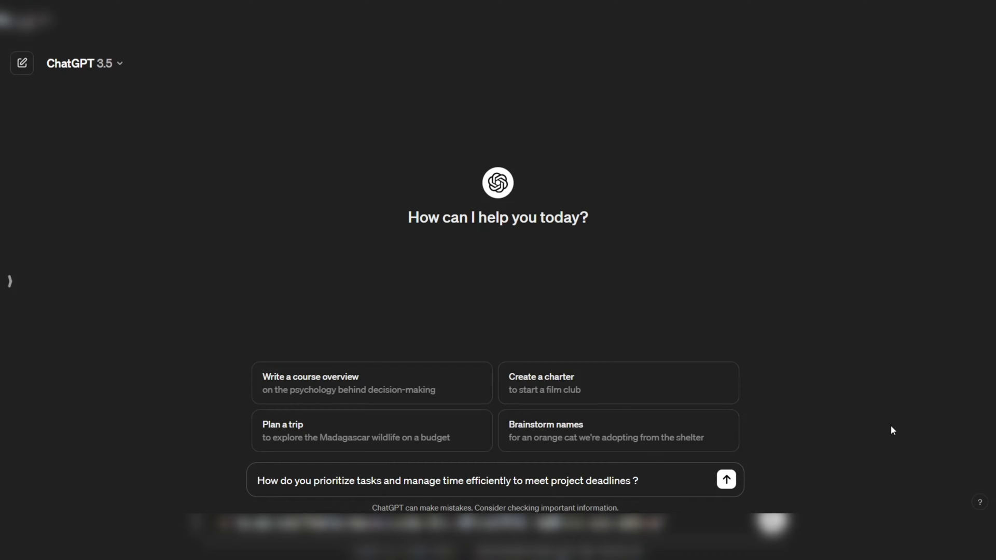
Step: Submit the task-prioritizing and time-management question, then send a thank-you reply
key("Return")
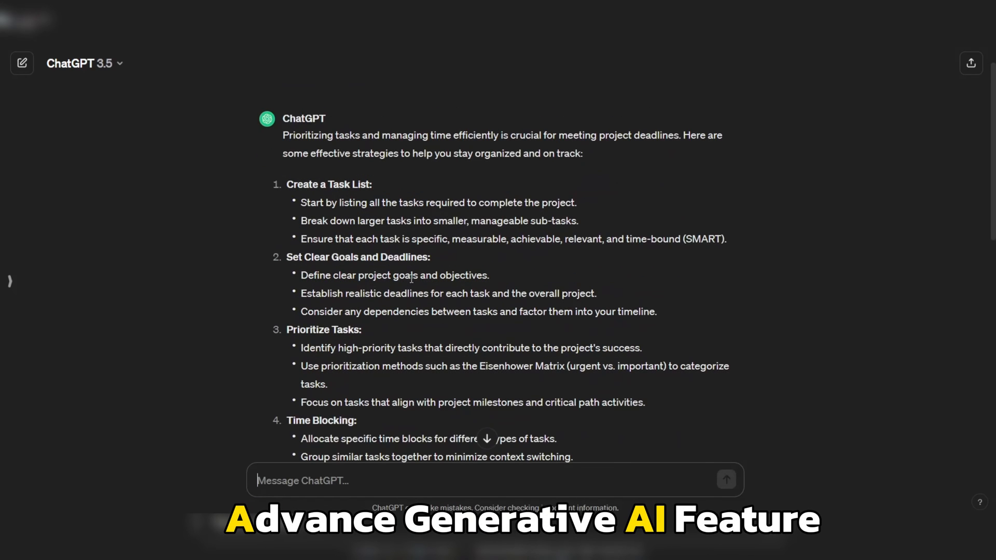
scroll(387, 303, "down", 1)
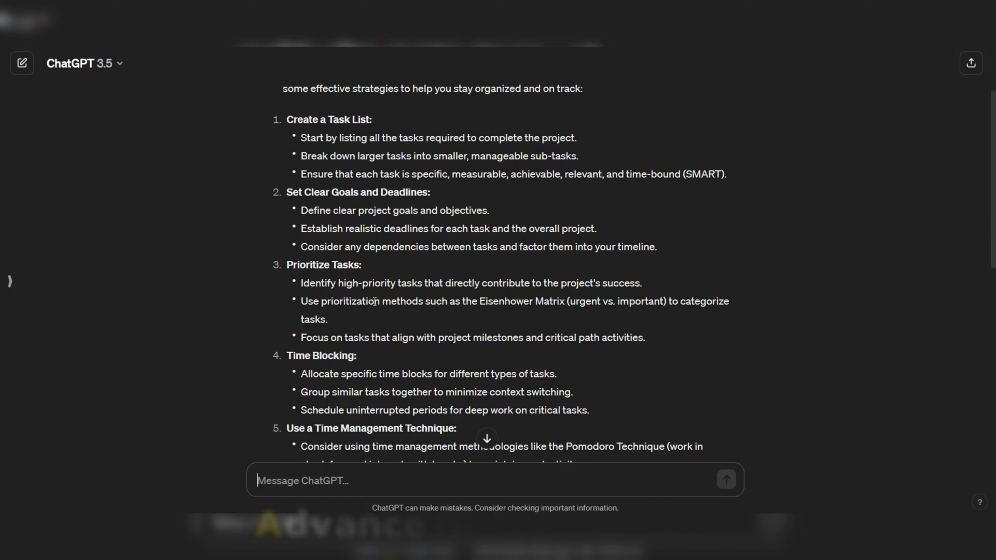
scroll(343, 371, "down", 2)
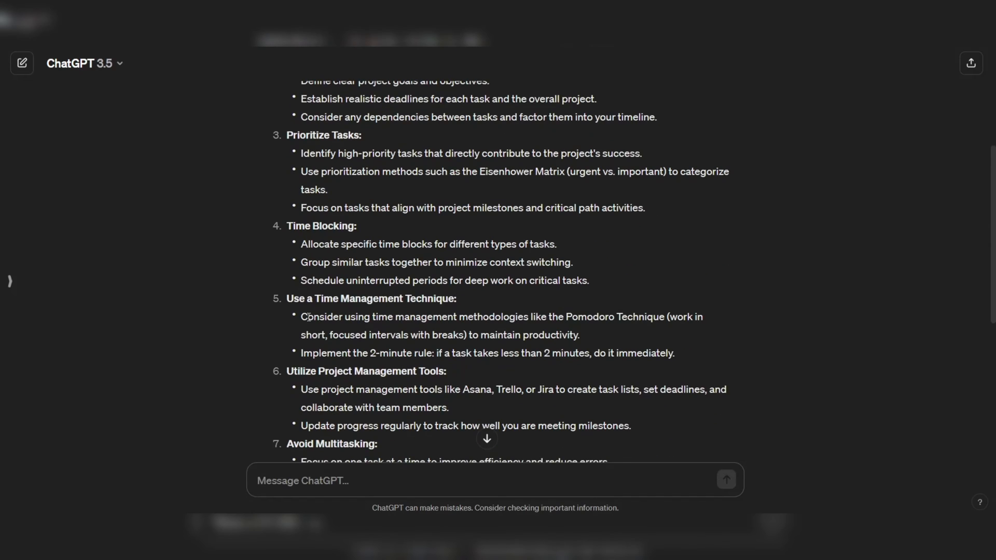
scroll(328, 355, "down", 1)
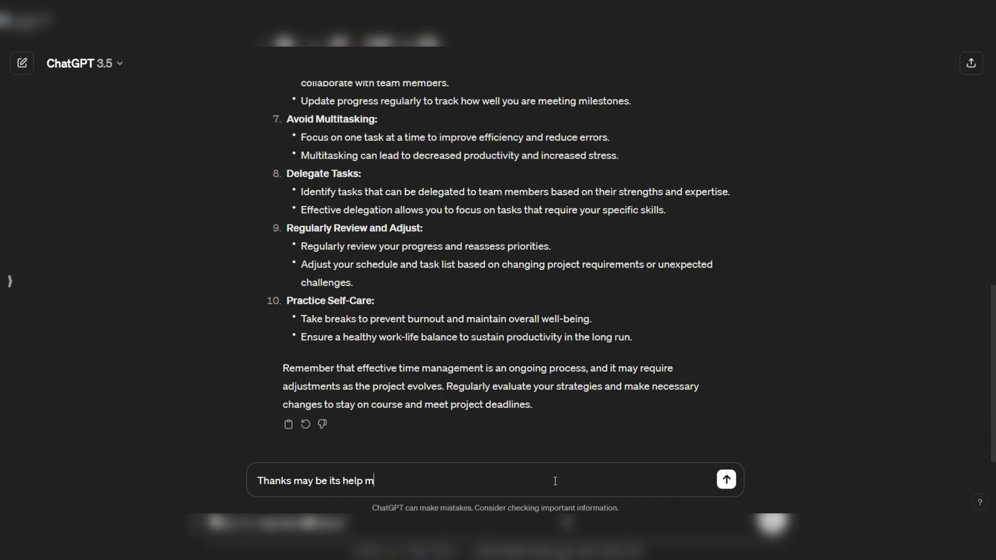
key("Return")
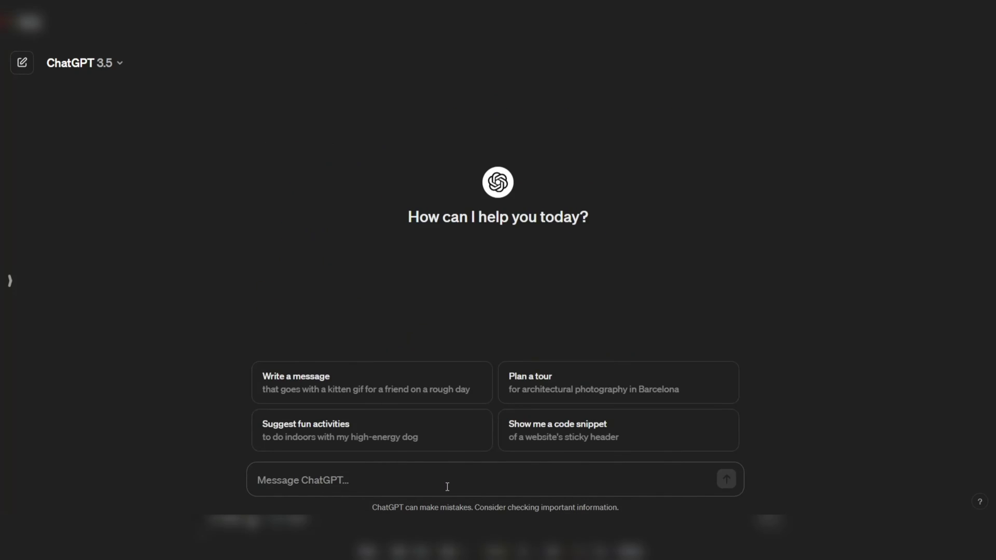
type("Tell me a creative poetry")
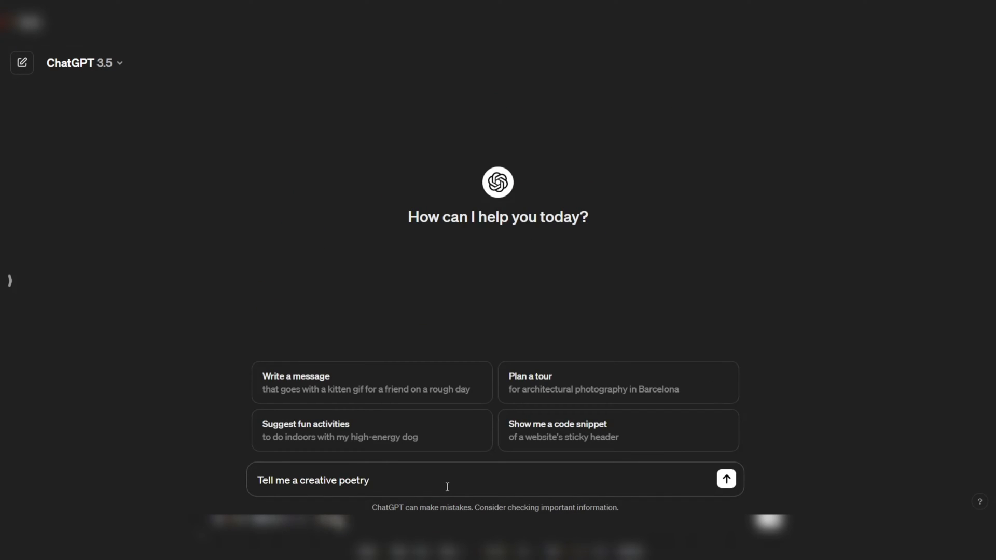
Step: Send the 'Tell me a creative poetry' request to ChatGPT
key("Return")
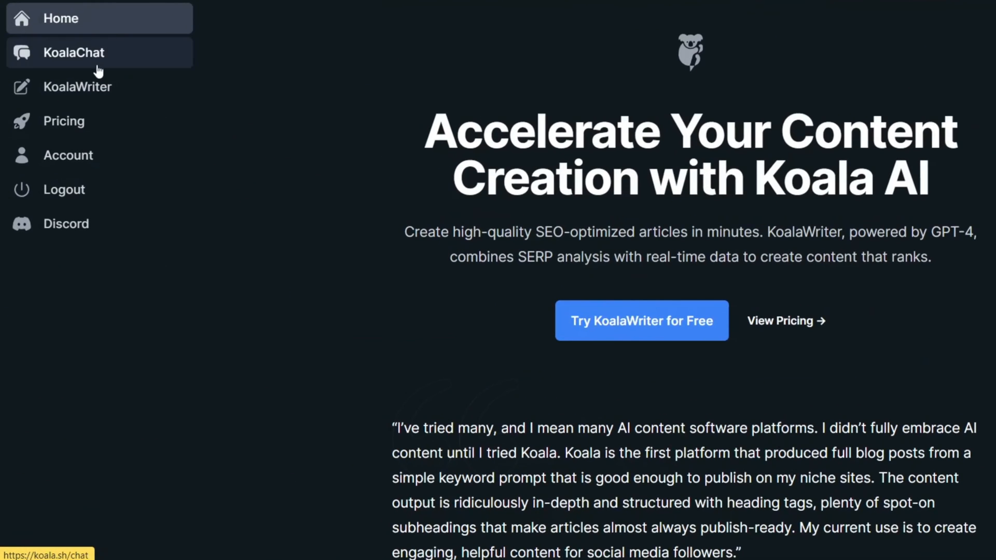
Step: Visit the KoalaChat, KoalaWriter article generator and Pricing pages in turn
left_click(74, 52)
left_click(78, 87)
left_click(89, 123)
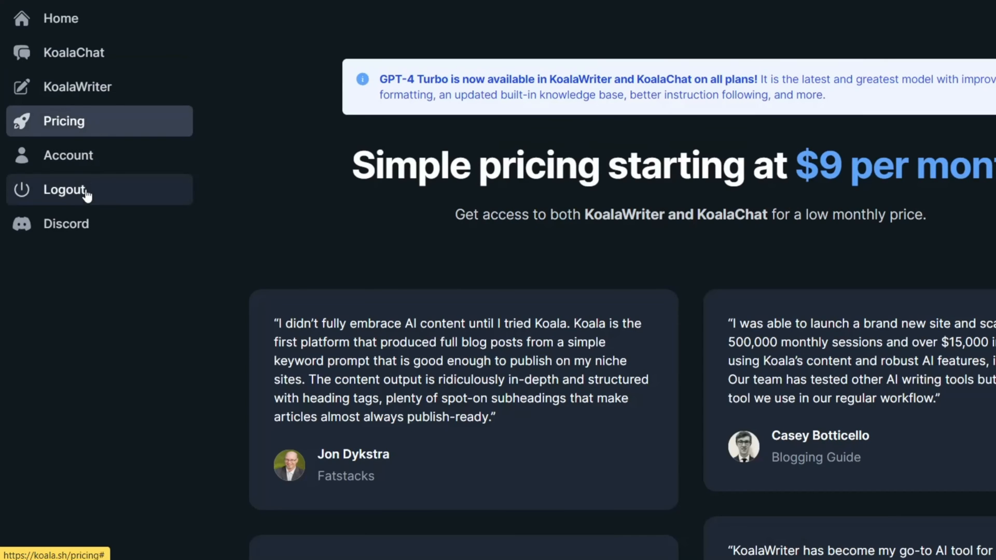
scroll(395, 307, "down", 3)
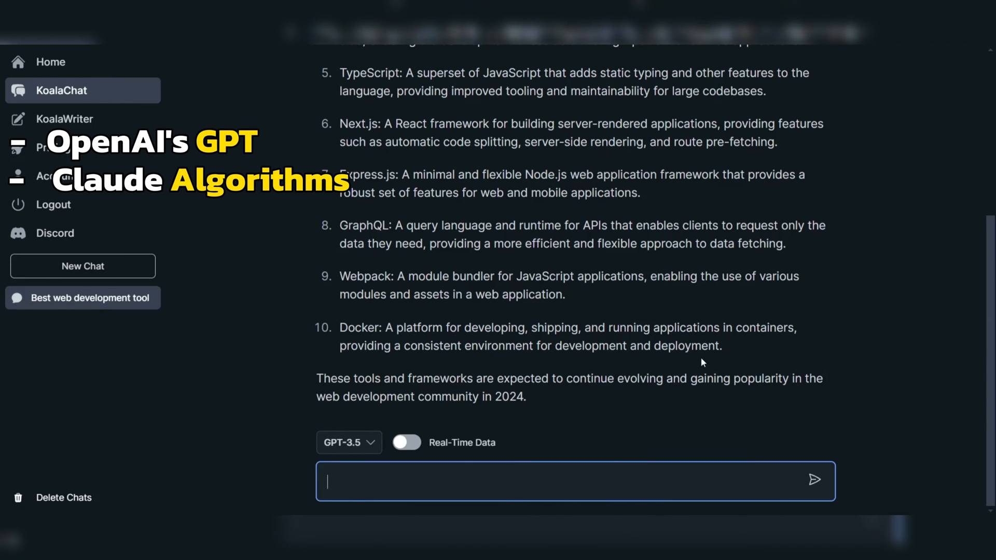
scroll(702, 357, "up", 5)
scroll(701, 357, "up", 3)
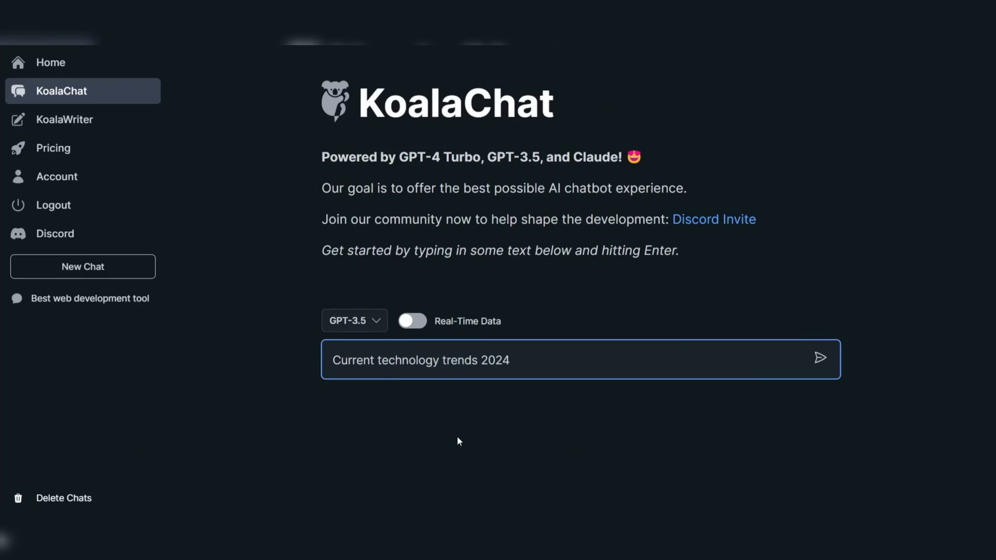
Step: Submit the 'Current technology trends 2024' question to KoalaChat
key("Return")
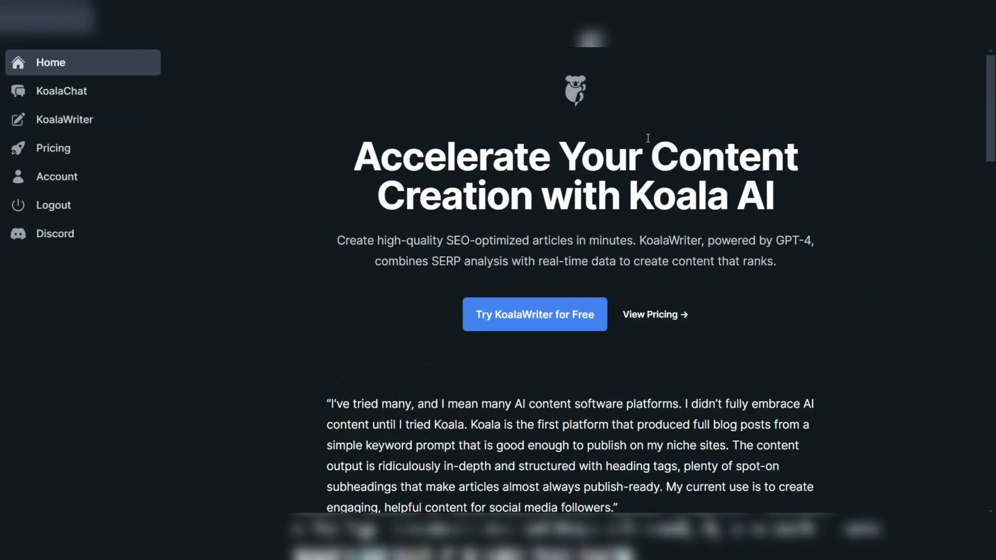
scroll(701, 228, "down", 3)
scroll(699, 234, "down", 4)
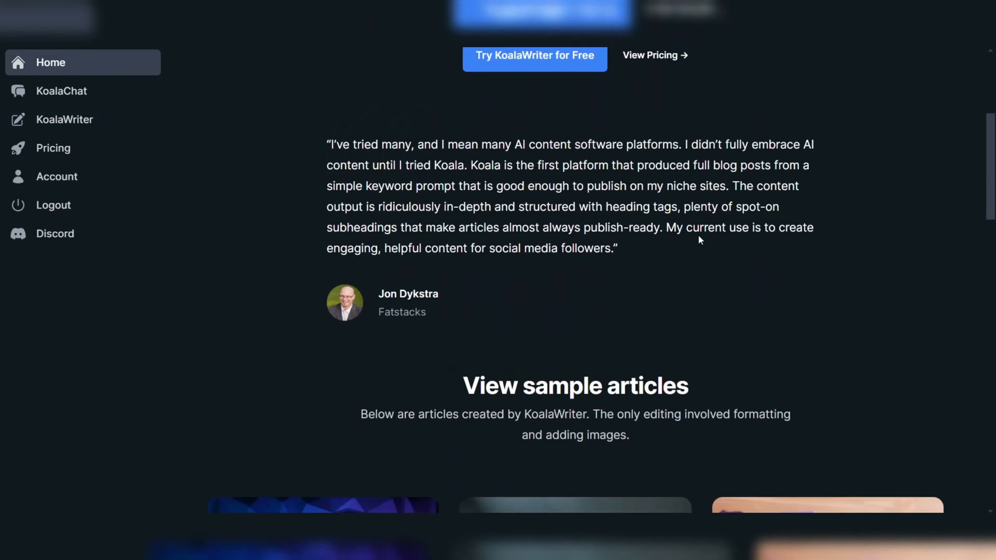
scroll(698, 235, "down", 4)
scroll(699, 236, "down", 3)
scroll(699, 236, "down", 2)
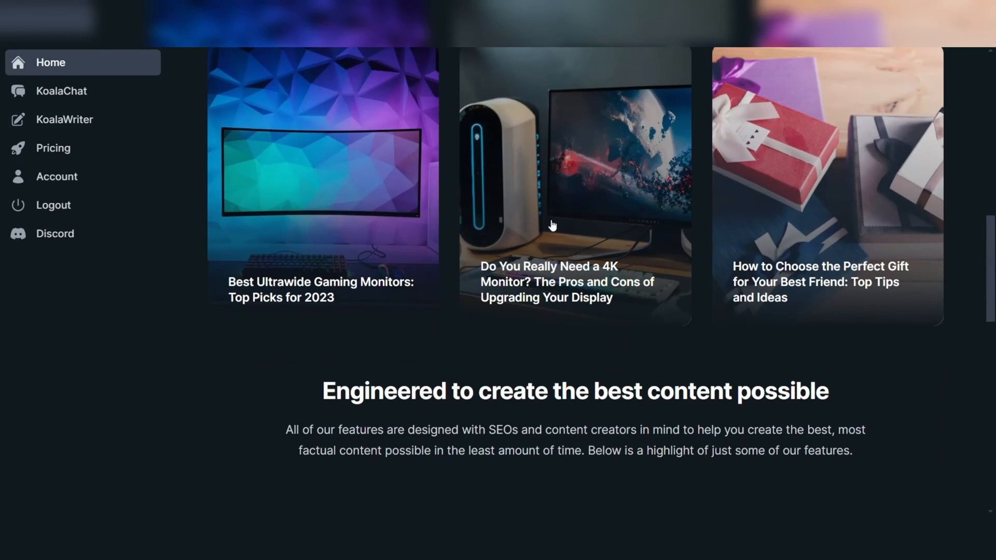
Step: Visit the KoalaChat page and the KoalaWriter article generator settings
left_click(61, 92)
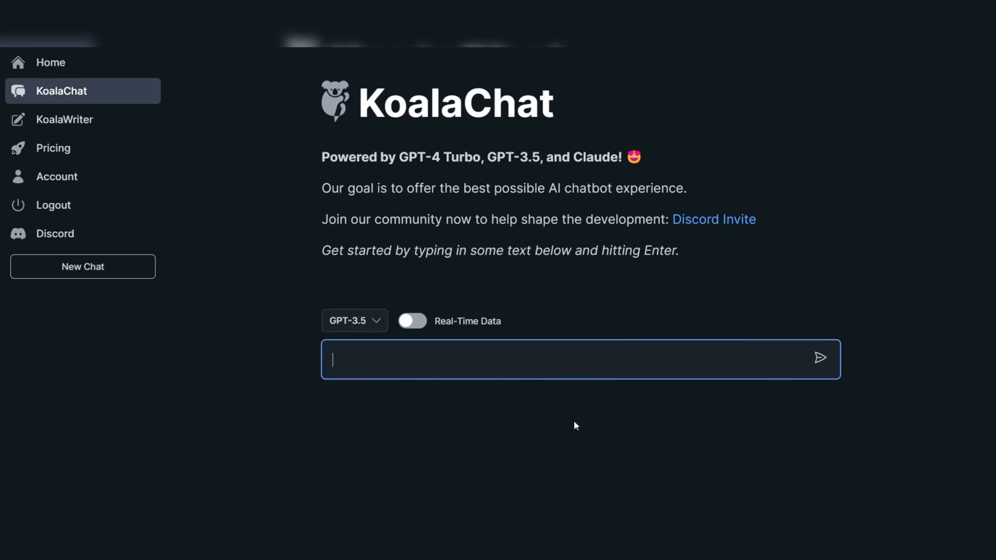
left_click(74, 121)
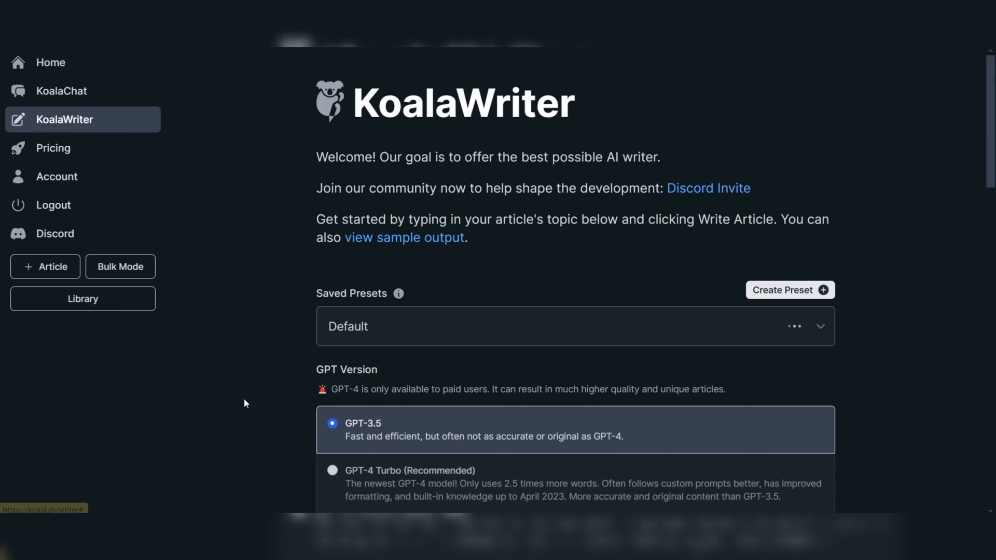
scroll(288, 329, "down", 4)
scroll(290, 330, "down", 4)
scroll(293, 329, "down", 4)
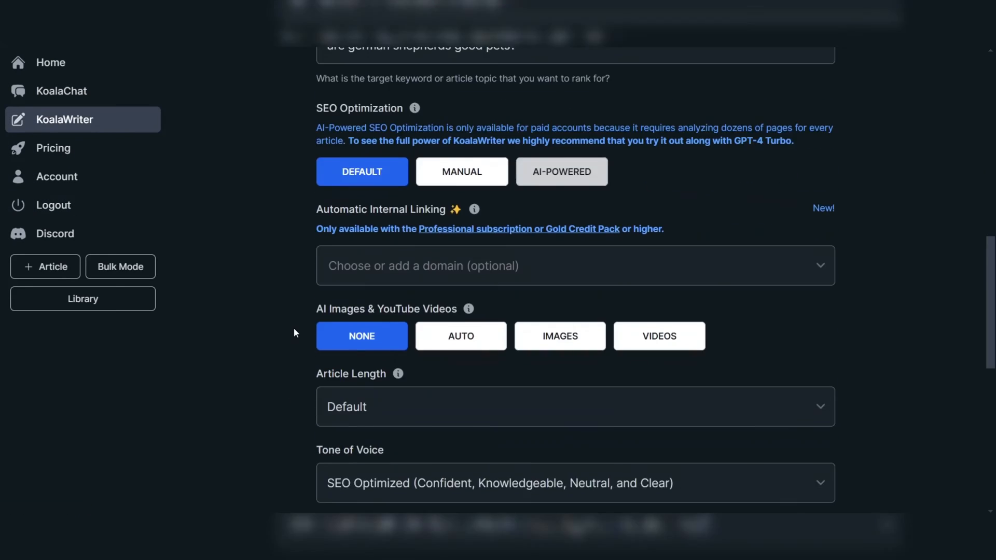
scroll(294, 326, "down", 4)
scroll(295, 331, "down", 3)
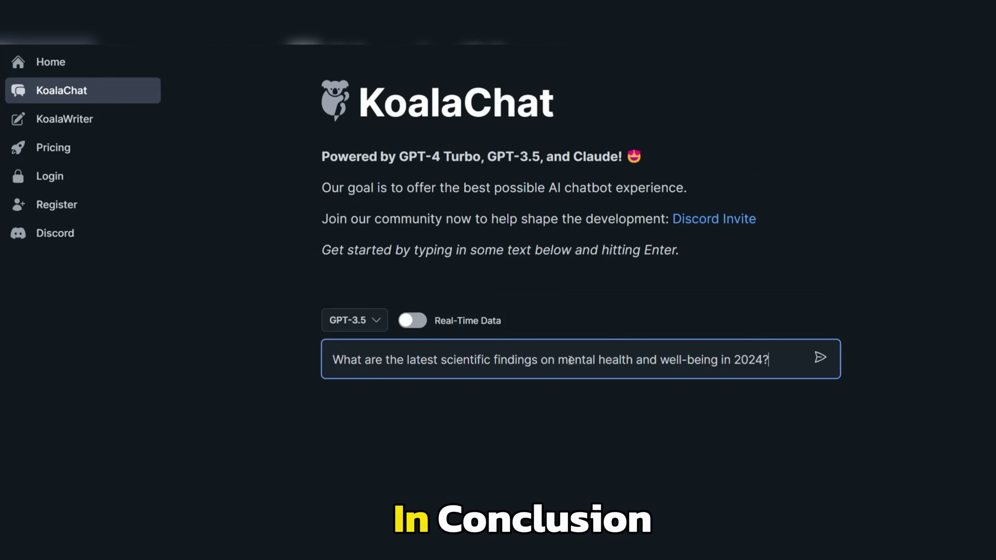
Step: Submit the question on 2024 scientific findings about mental health and well-being
key("Return")
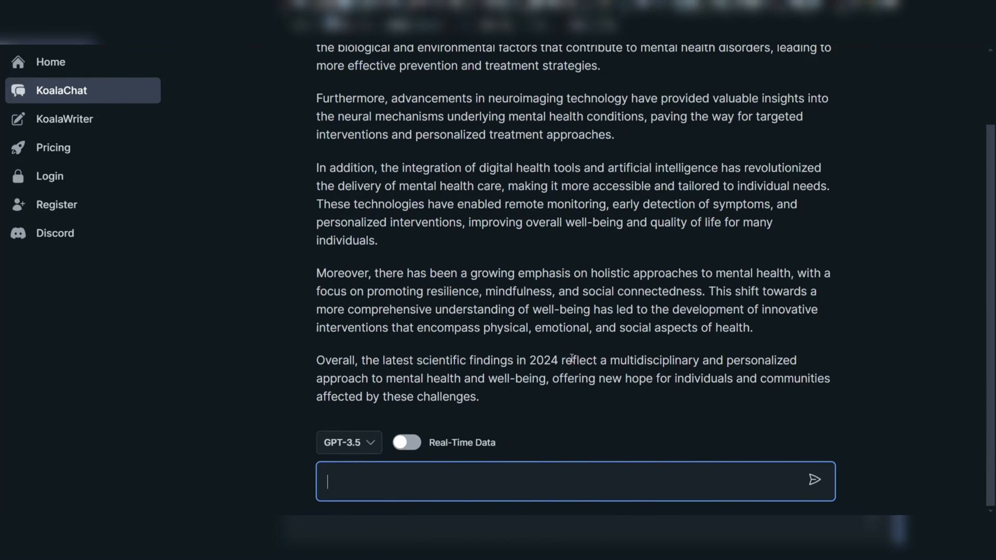
scroll(504, 282, "up", 3)
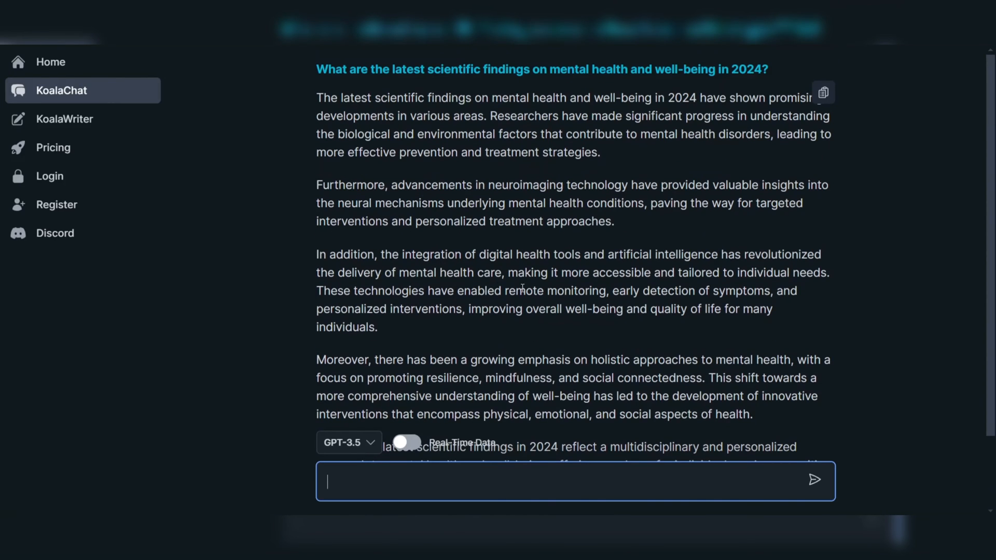
scroll(551, 294, "down", 3)
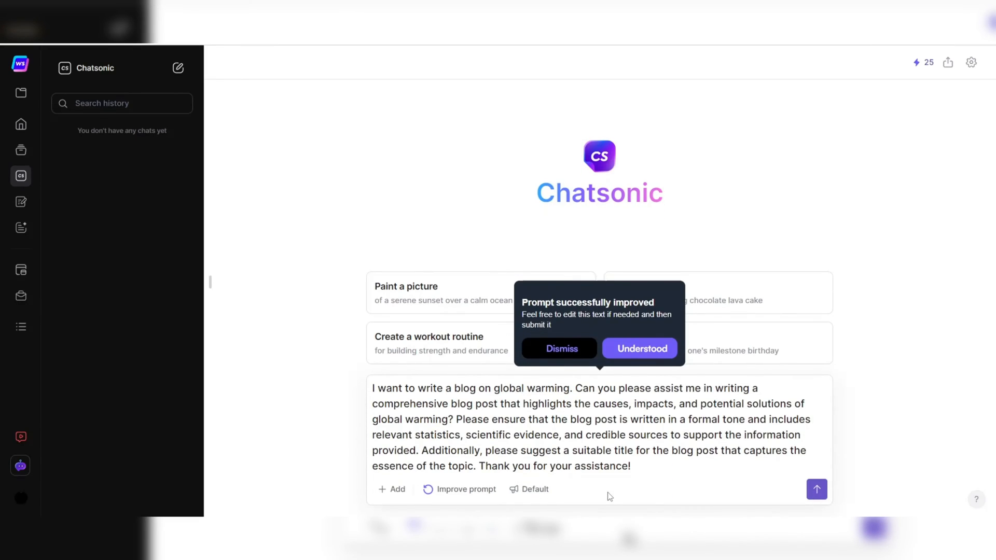
Step: Acknowledge the improved-prompt notice so the rewritten global warming blog prompt is accepted
left_click(643, 349)
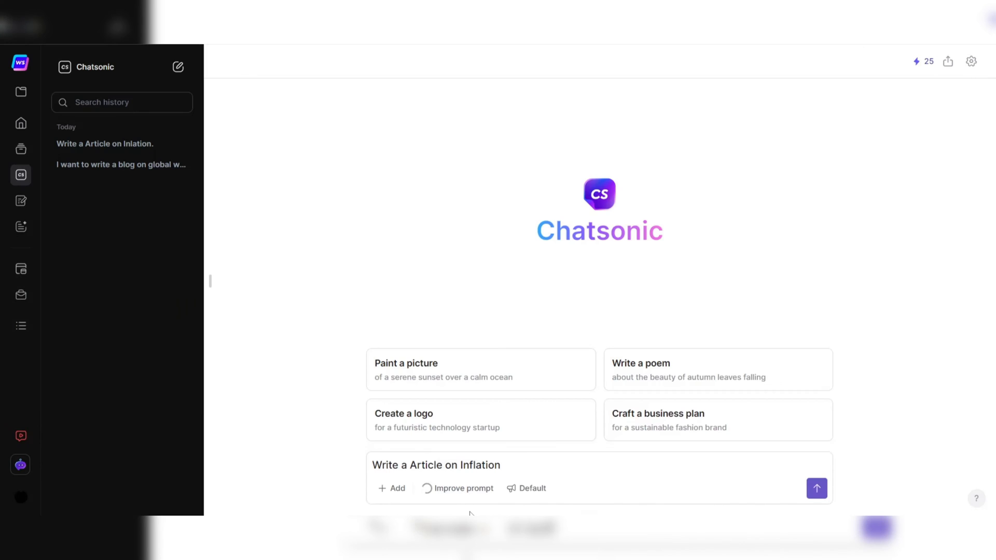
Step: Submit the expanded inflation article prompt for Chatsonic to answer
left_click(815, 491)
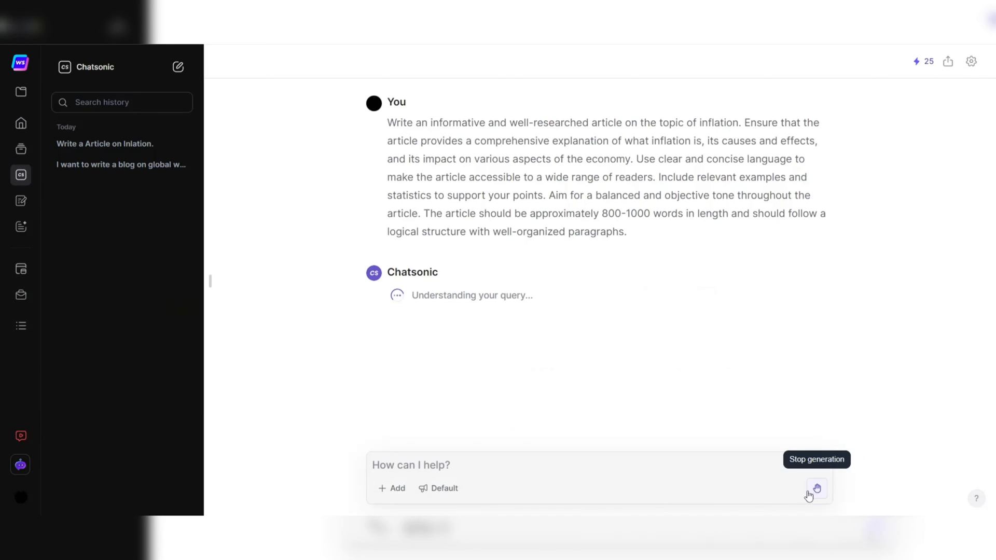